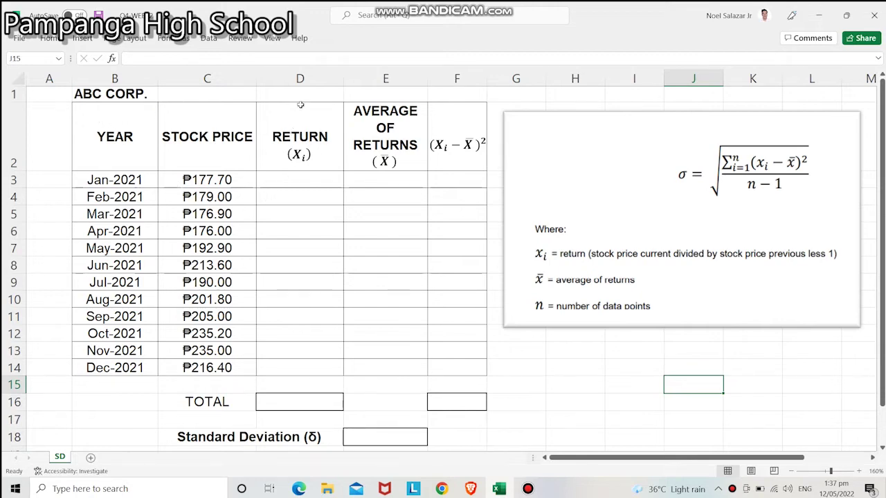
Enter =C4/C3-1 in D4 to get February's return of 0.73%
{"action": "left_click_drag", "start_coordinate": [299, 77], "coordinate": [456, 76]}
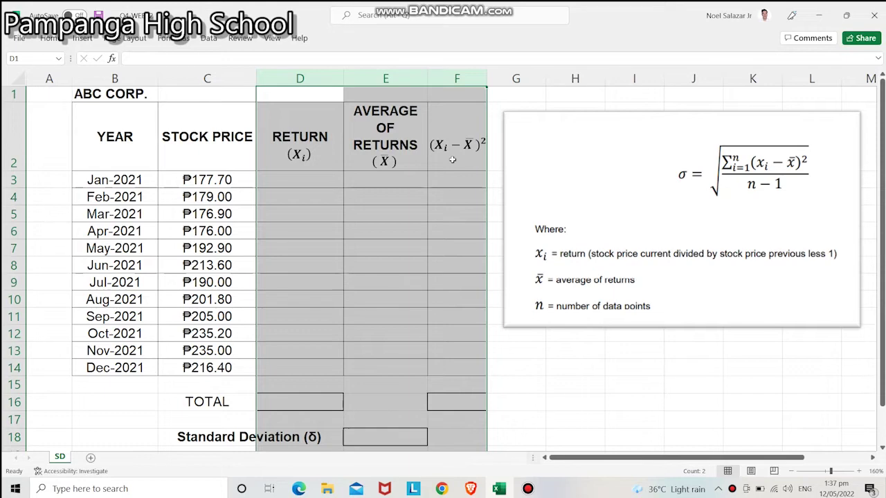
{"action": "left_click", "coordinate": [299, 181]}
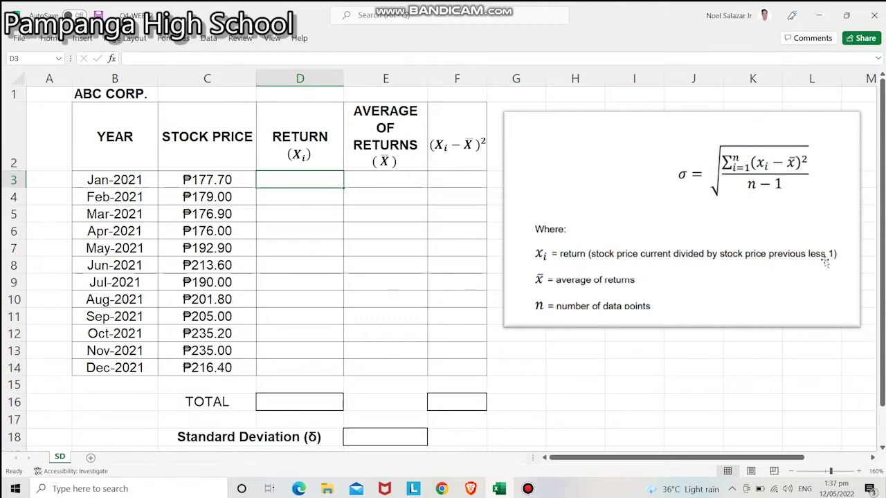
{"action": "left_click", "coordinate": [285, 197]}
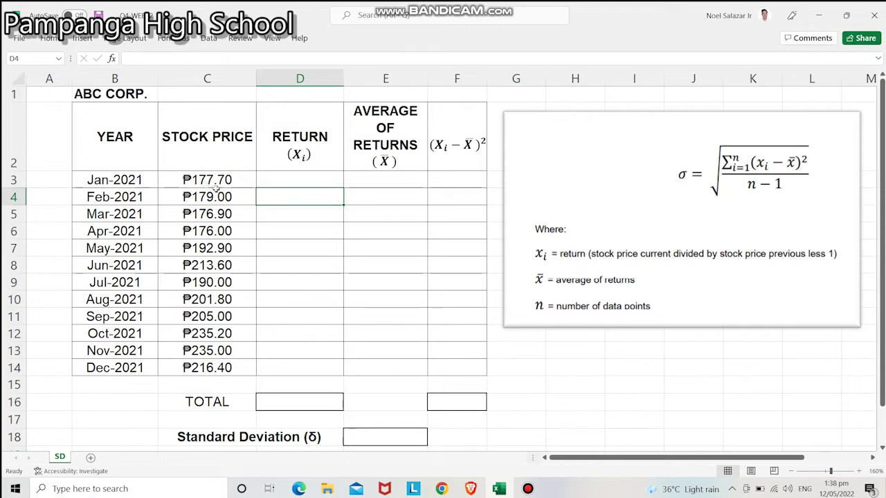
{"action": "double_click", "coordinate": [304, 198]}
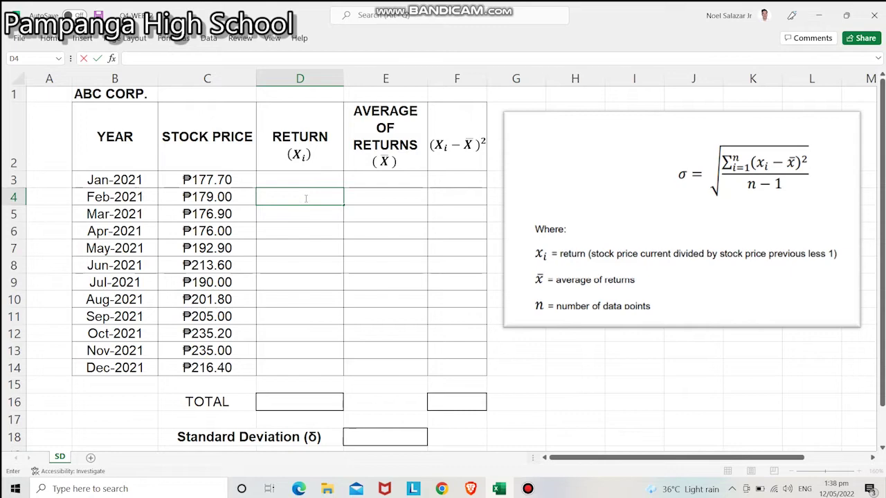
{"action": "type", "text": "="}
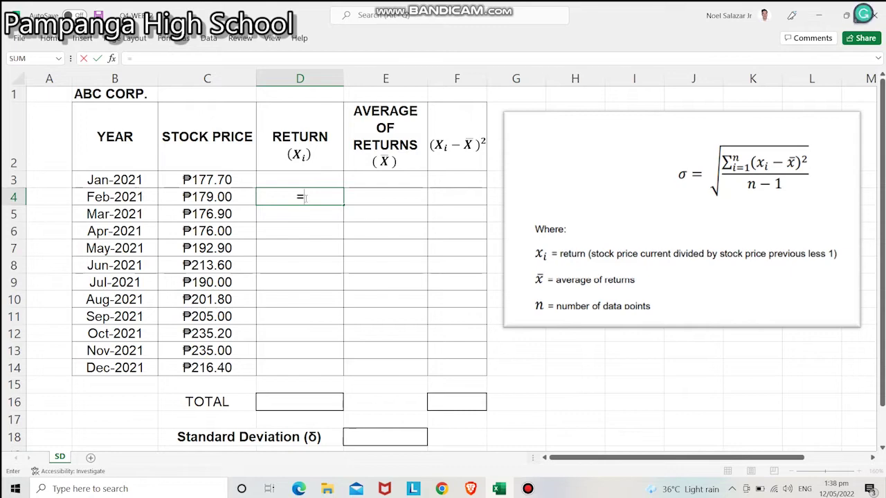
{"action": "left_click", "coordinate": [223, 197]}
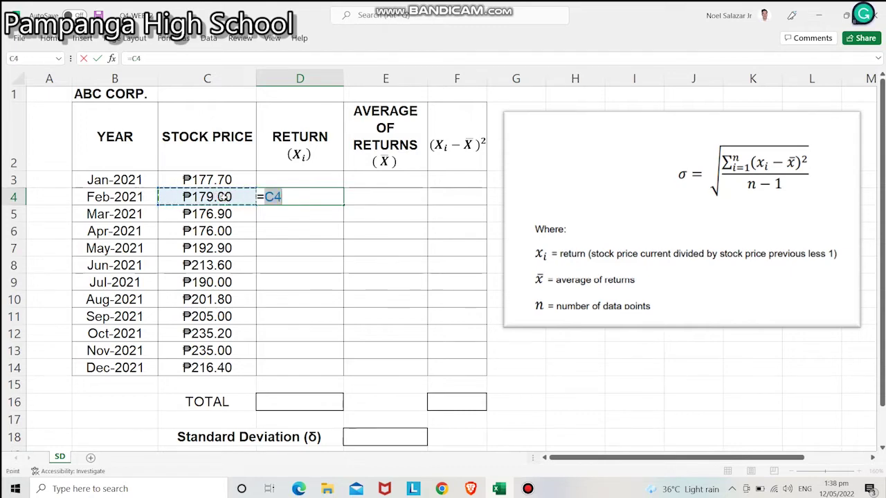
{"action": "type", "text": "/"}
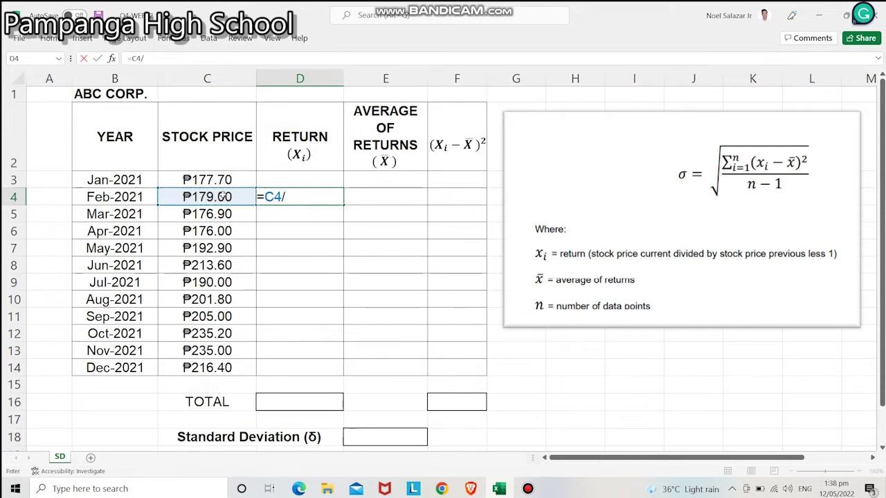
{"action": "left_click", "coordinate": [226, 179]}
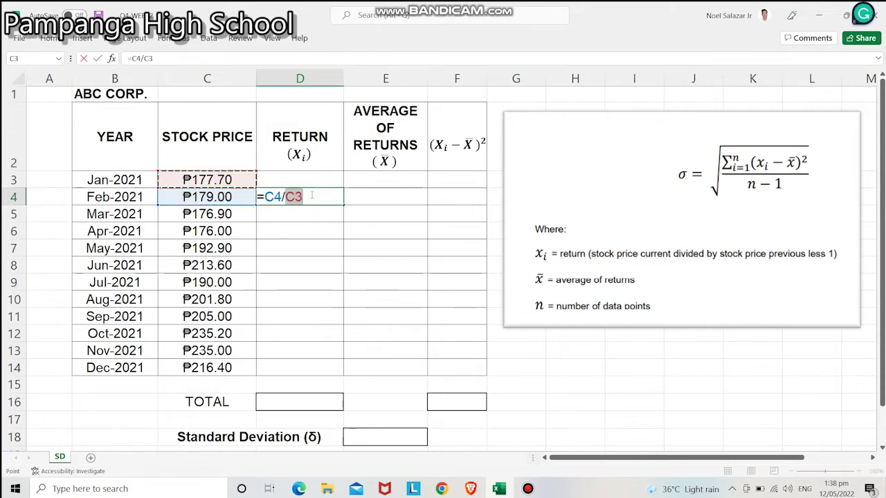
{"action": "type", "text": "-1"}
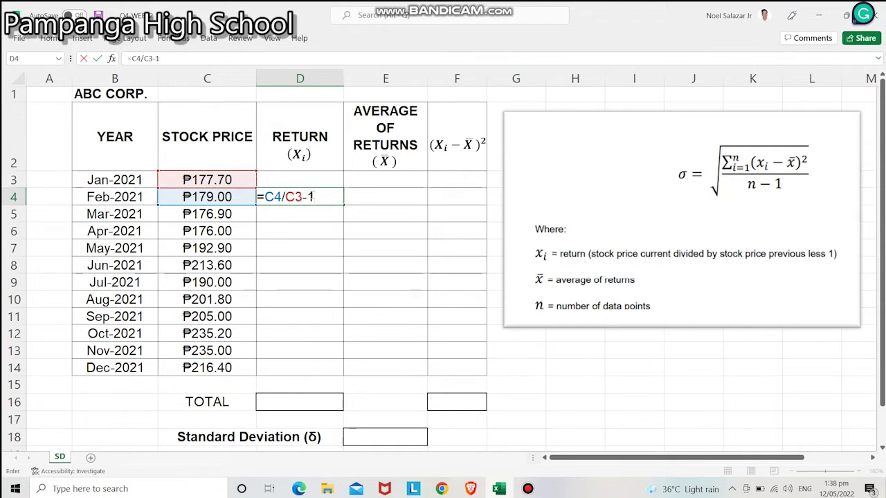
{"action": "key", "text": "Return"}
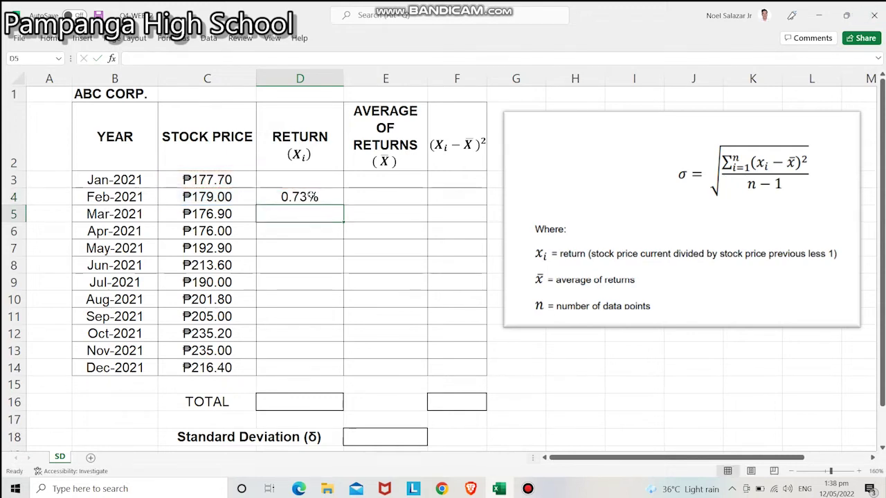
Check that D4 uses the Percentage number format on the Home ribbon
{"action": "left_click", "coordinate": [312, 197]}
{"action": "left_click", "coordinate": [53, 40]}
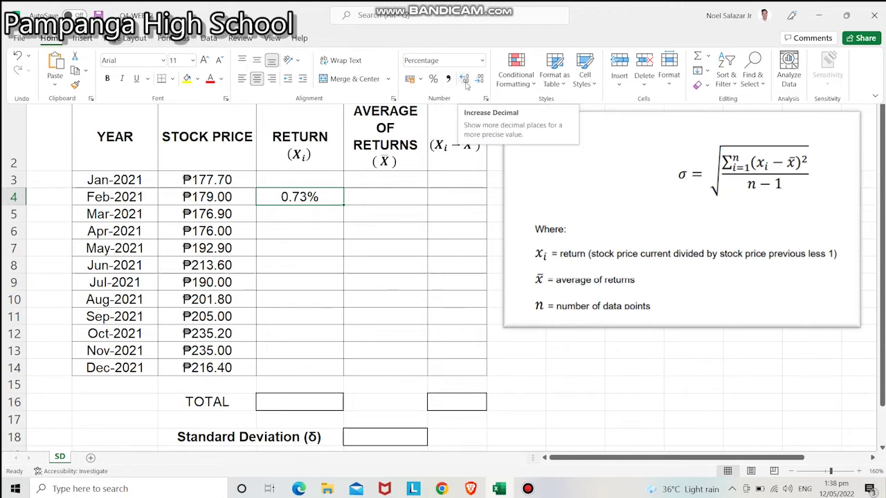
{"action": "key", "text": "ctrl+F1"}
{"action": "left_click", "coordinate": [312, 214]}
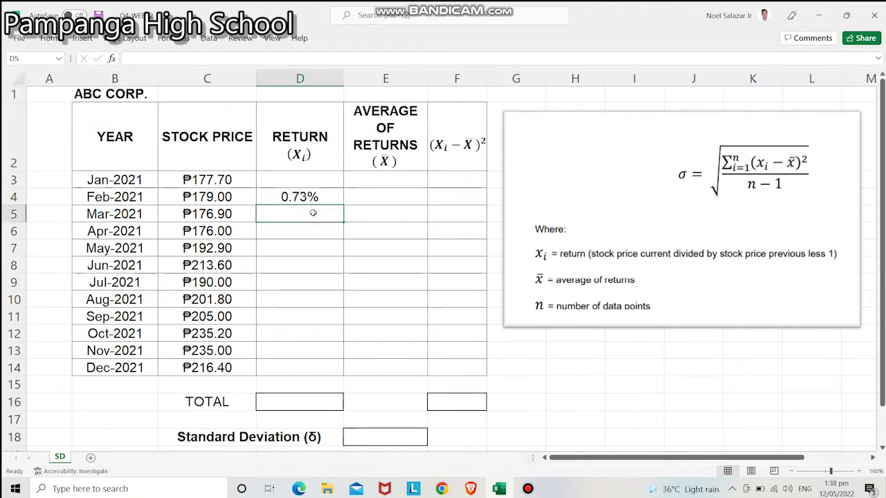
Copy D4's return formula down to D14, giving -7.91% for December
{"action": "left_click", "coordinate": [319, 197]}
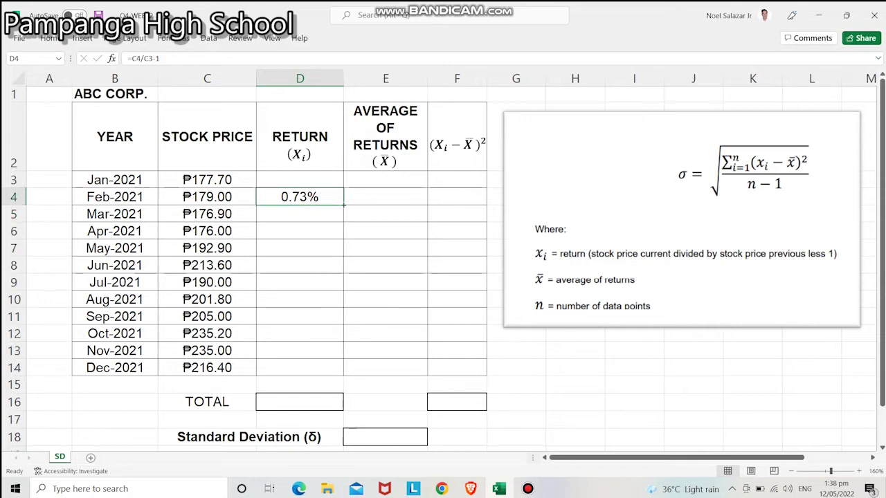
{"action": "left_click_drag", "start_coordinate": [343, 204], "coordinate": [338, 371]}
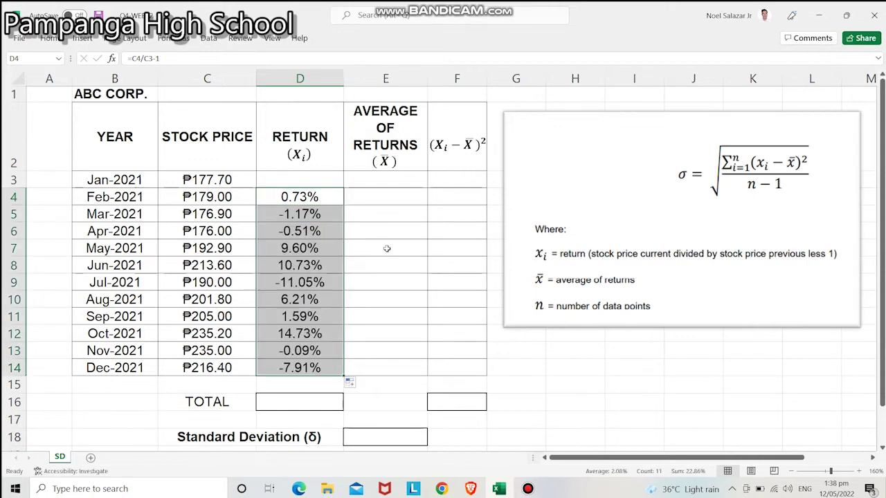
{"action": "left_click", "coordinate": [368, 211]}
{"action": "left_click_drag", "start_coordinate": [305, 195], "coordinate": [317, 375]}
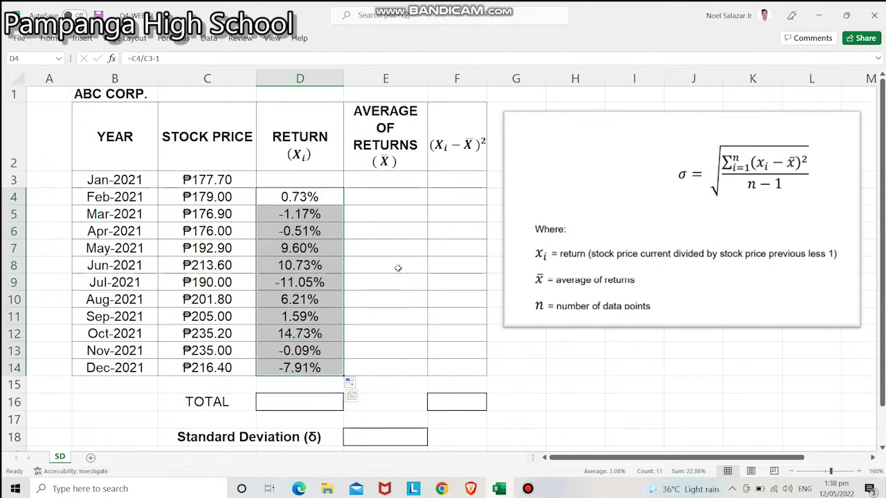
{"action": "left_click", "coordinate": [383, 200]}
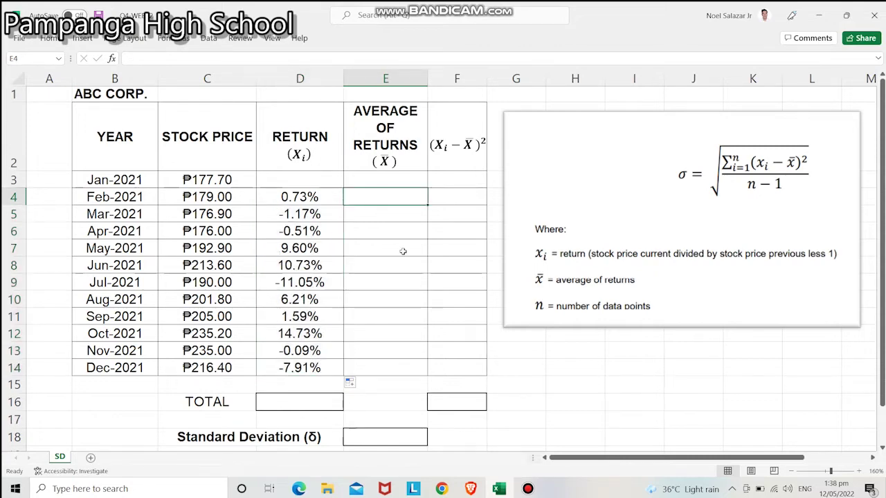
Enter =AVERAGE(D4:D14) in E4, giving an average return of 2.08%
{"action": "type", "text": "="}
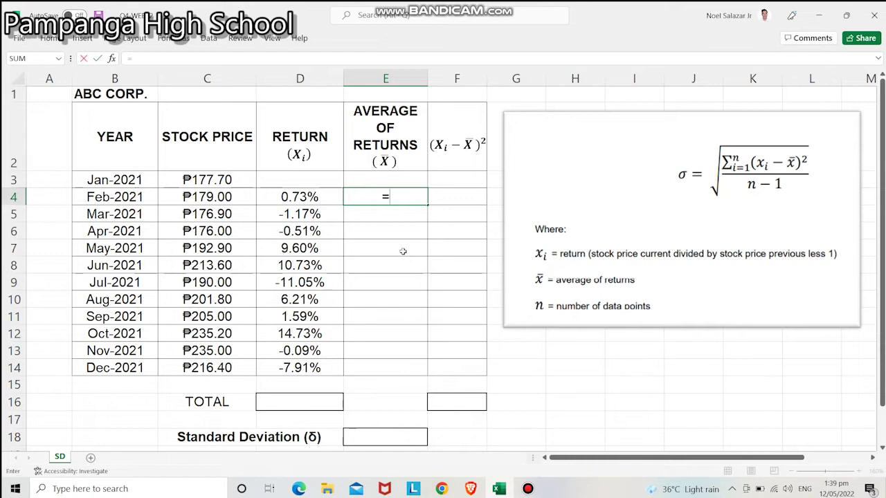
{"action": "type", "text": "ave"}
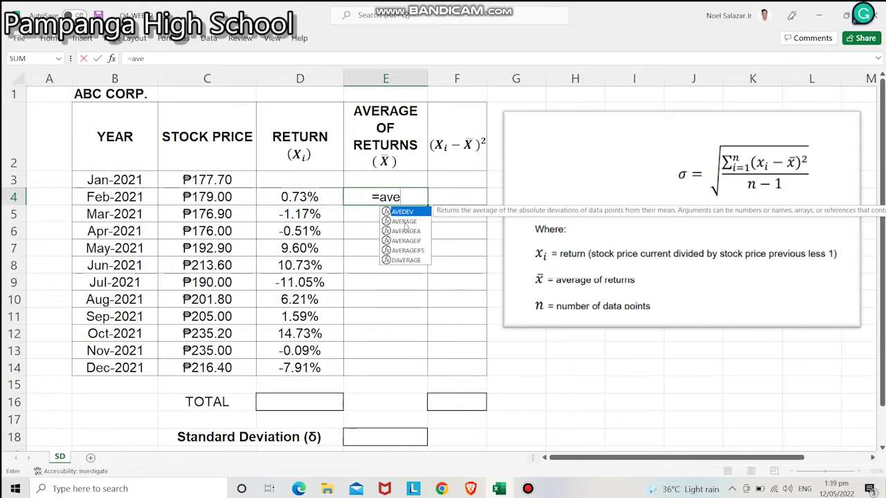
{"action": "double_click", "coordinate": [405, 221]}
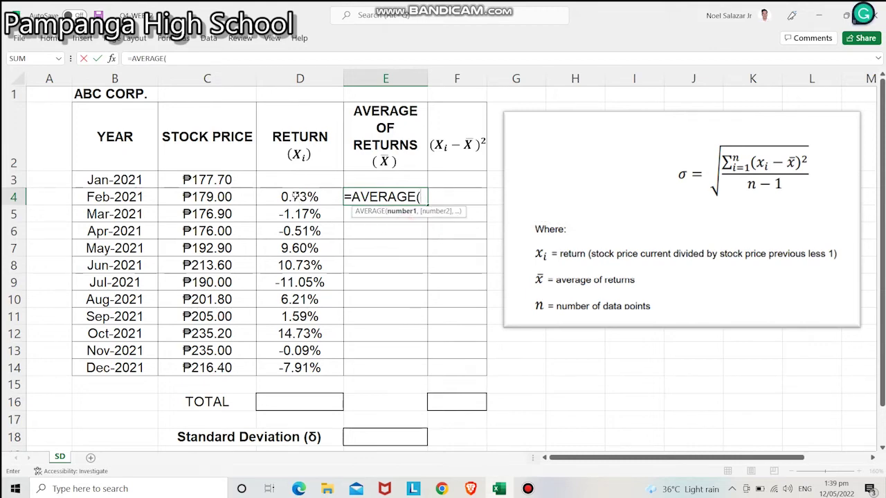
{"action": "left_click_drag", "start_coordinate": [296, 196], "coordinate": [301, 367]}
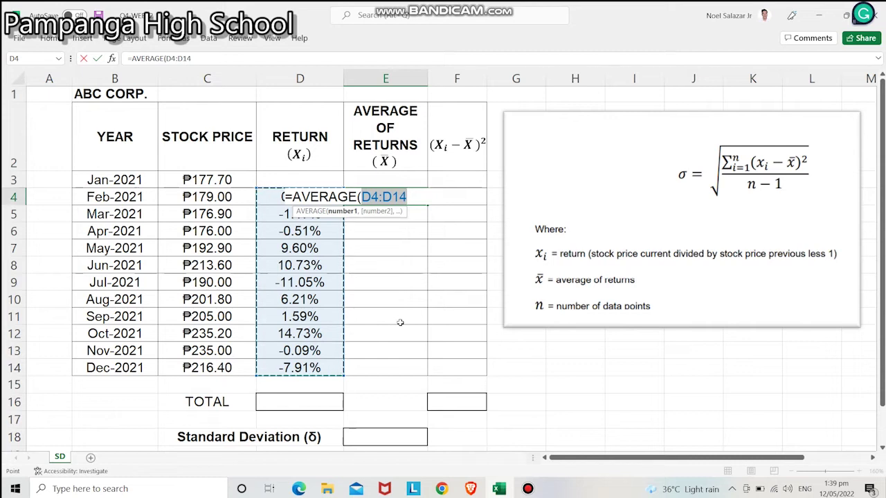
{"action": "type", "text": ")"}
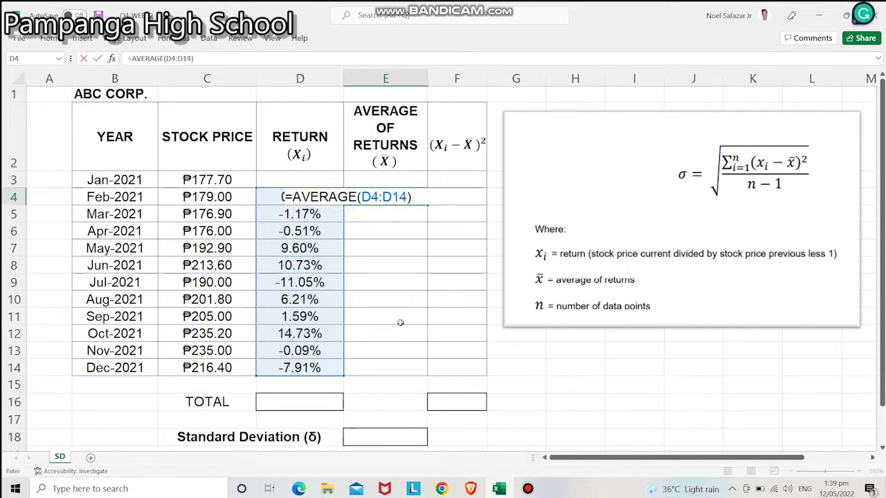
{"action": "key", "text": "Return"}
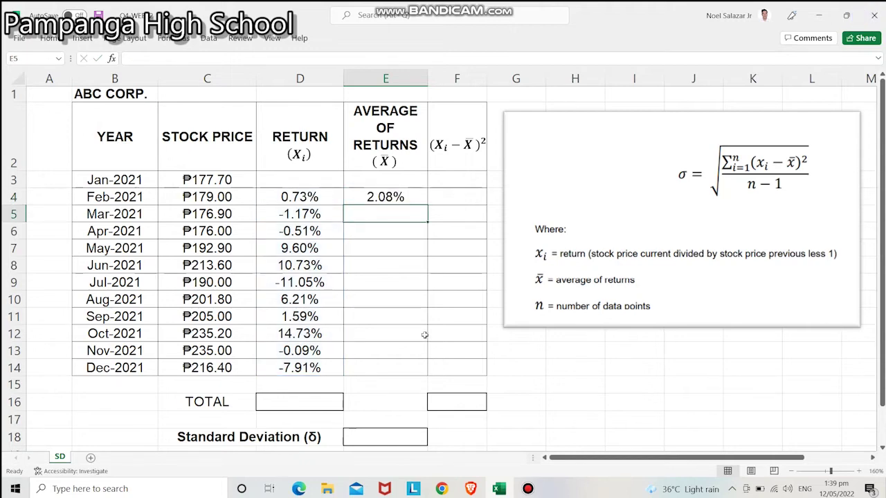
Copy the 2.08% average from E4 and paste it as values into E5:E14
{"action": "left_click", "coordinate": [407, 194]}
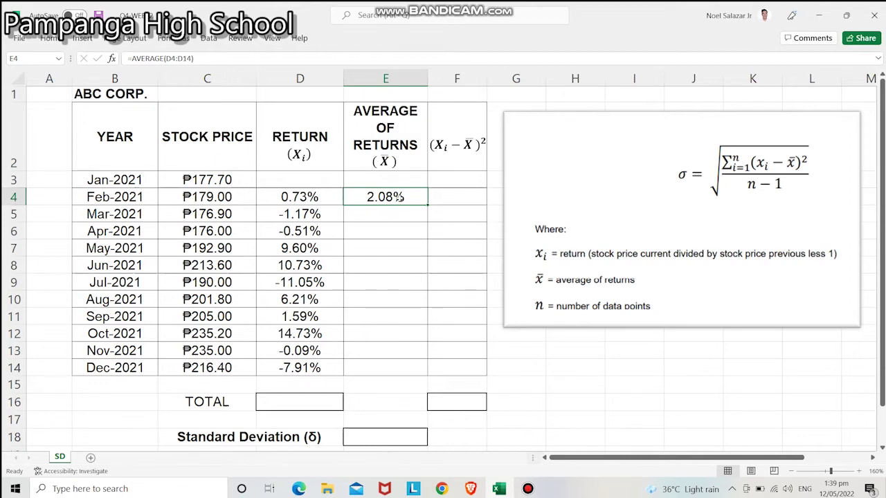
{"action": "right_click", "coordinate": [400, 197]}
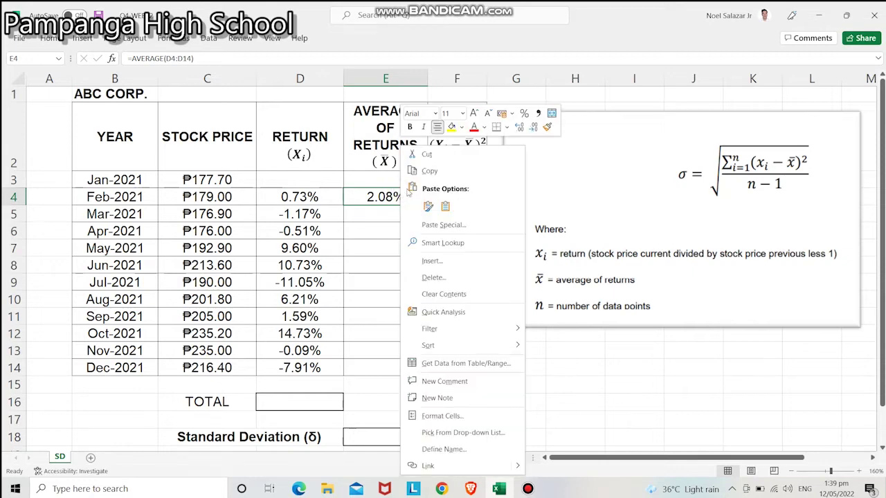
{"action": "left_click", "coordinate": [429, 171]}
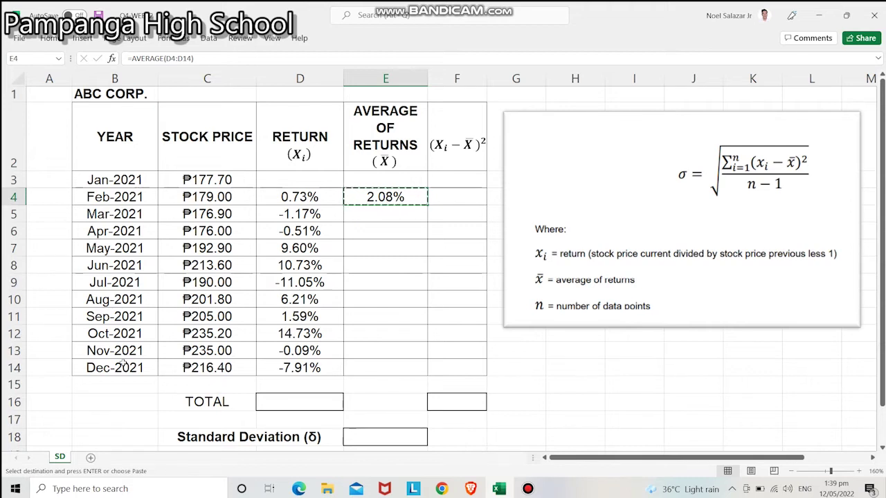
{"action": "left_click_drag", "start_coordinate": [368, 214], "coordinate": [375, 367]}
{"action": "right_click", "coordinate": [390, 255]}
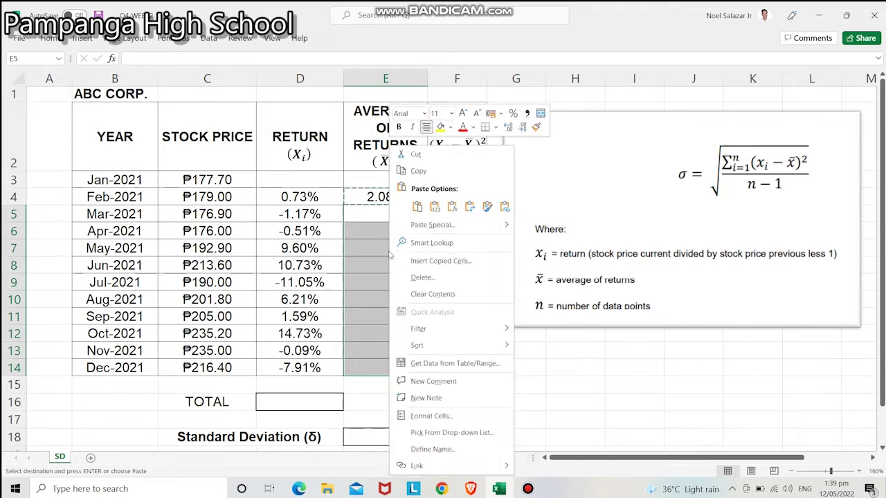
{"action": "left_click", "coordinate": [435, 207]}
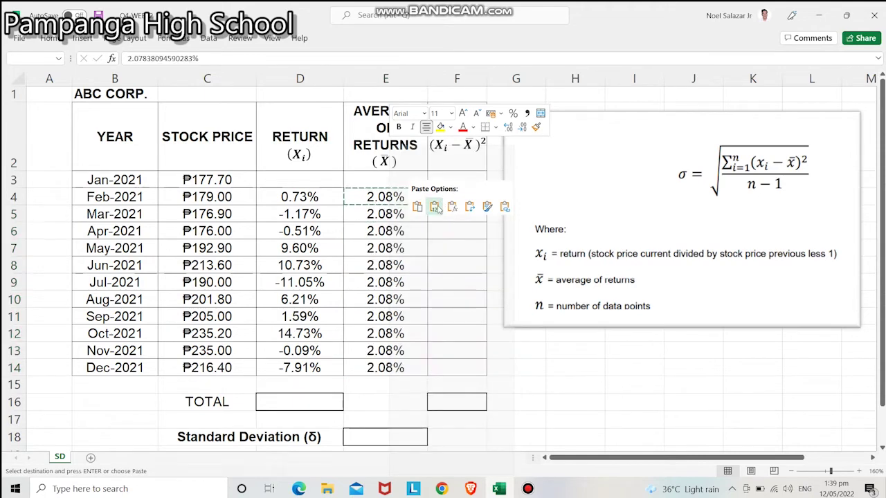
{"action": "left_click", "coordinate": [435, 207]}
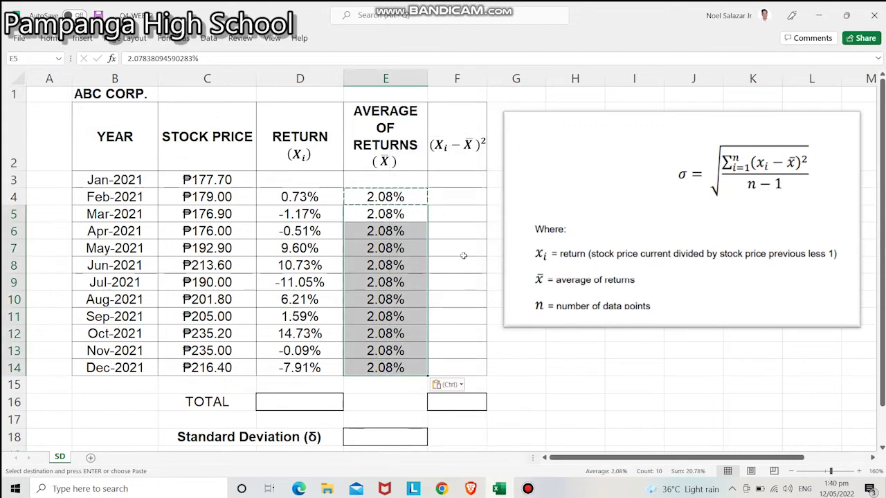
{"action": "left_click", "coordinate": [476, 197]}
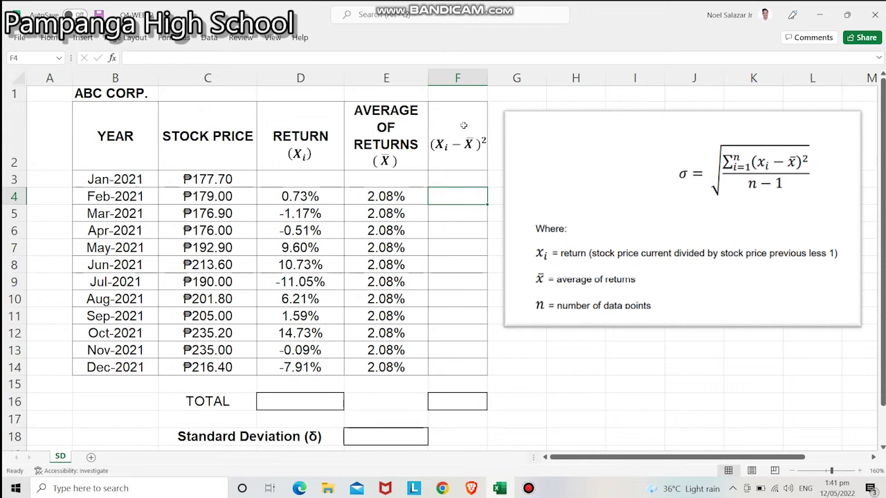
Enter =(D4-E4)^2 in F4 for February's squared deviation of 0.02%
{"action": "type", "text": "=("}
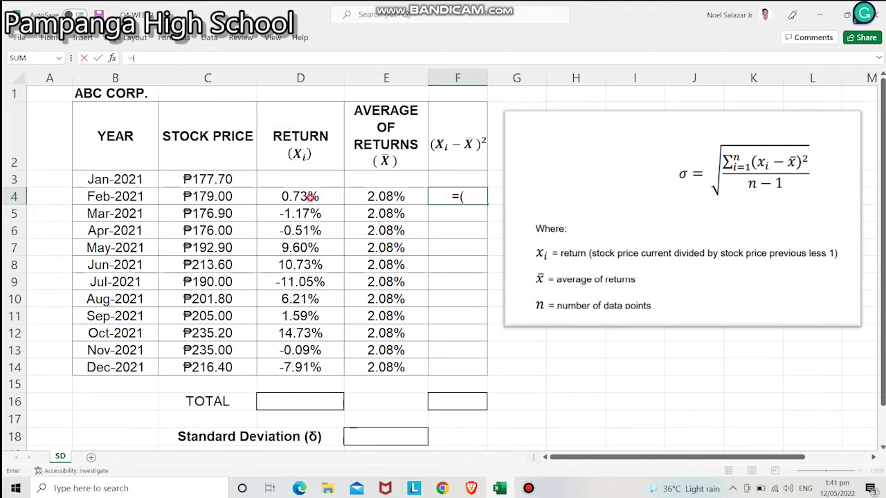
{"action": "left_click", "coordinate": [310, 197]}
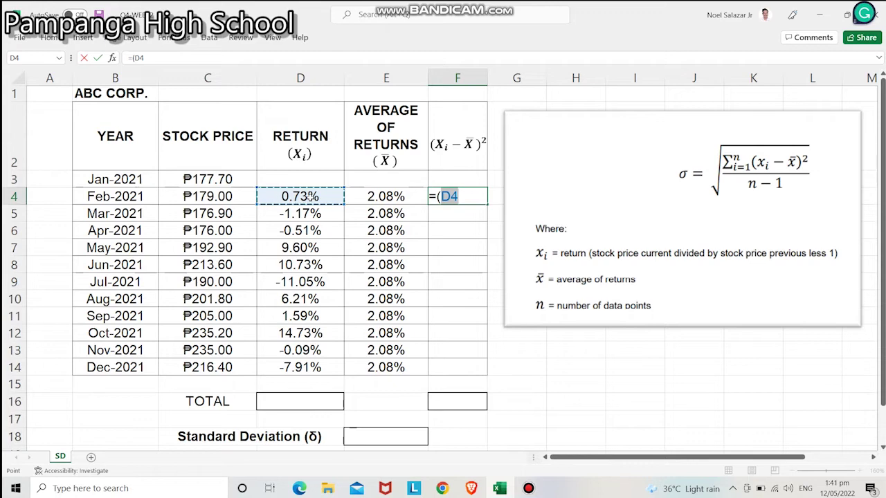
{"action": "type", "text": "-"}
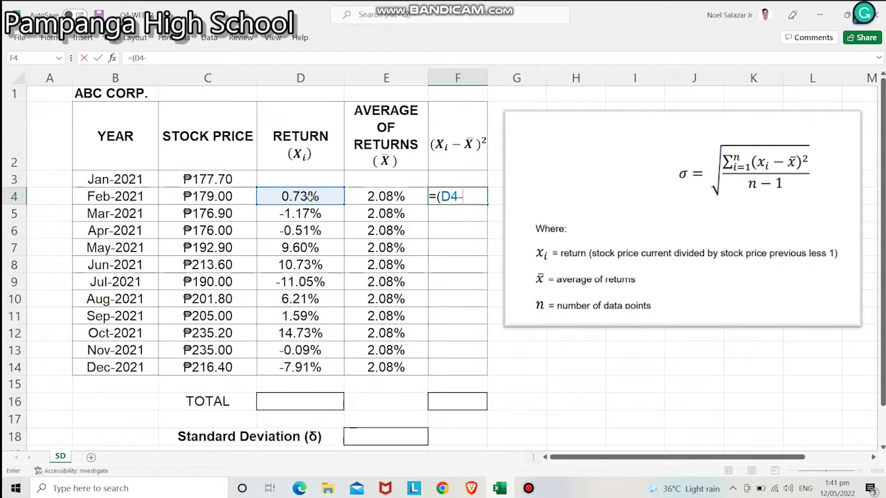
{"action": "left_click", "coordinate": [392, 197]}
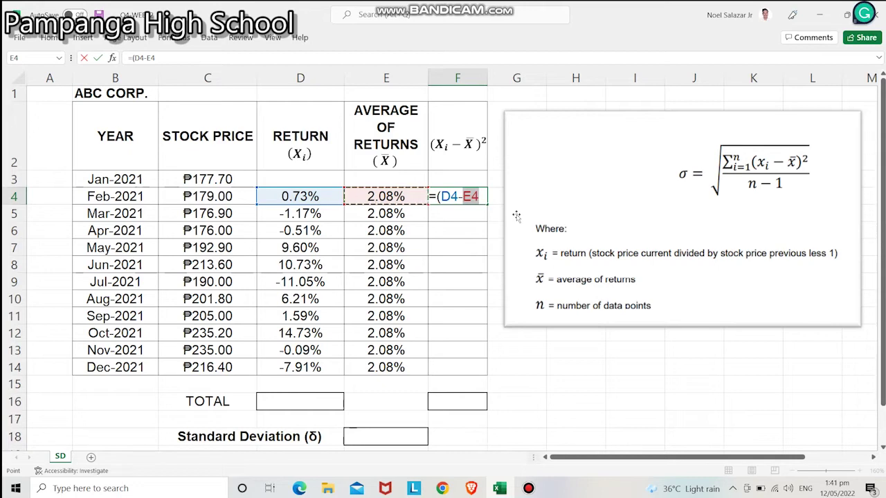
{"action": "type", "text": ")"}
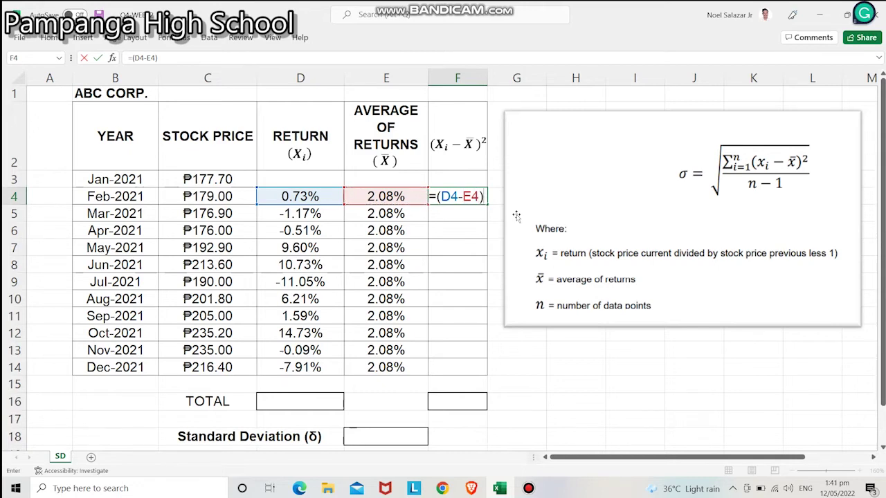
{"action": "type", "text": "^"}
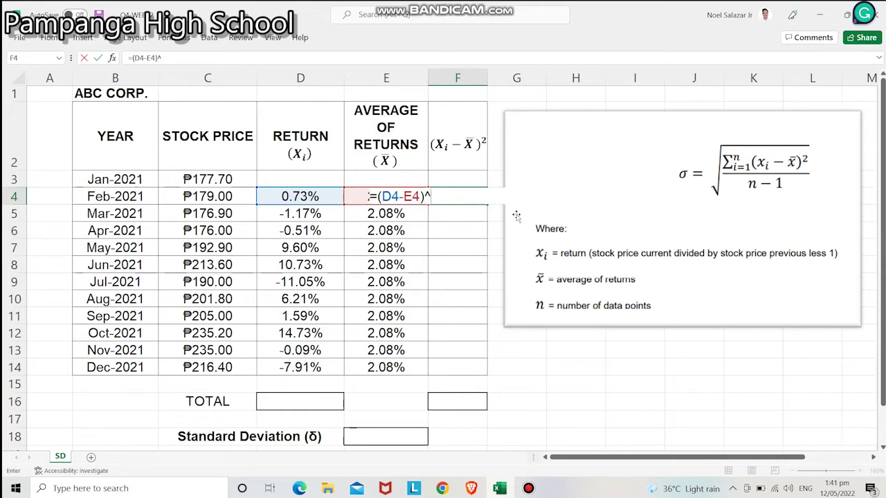
{"action": "type", "text": "2"}
{"action": "key", "text": "Return"}
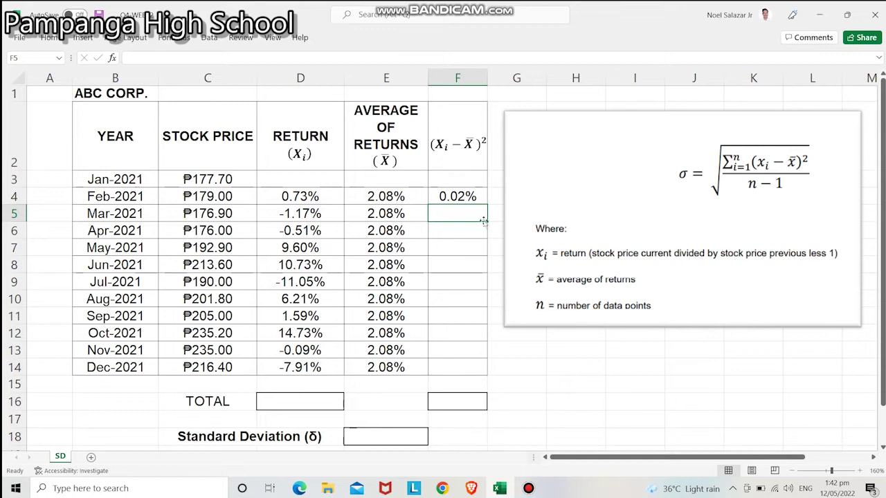
{"action": "left_click", "coordinate": [472, 197]}
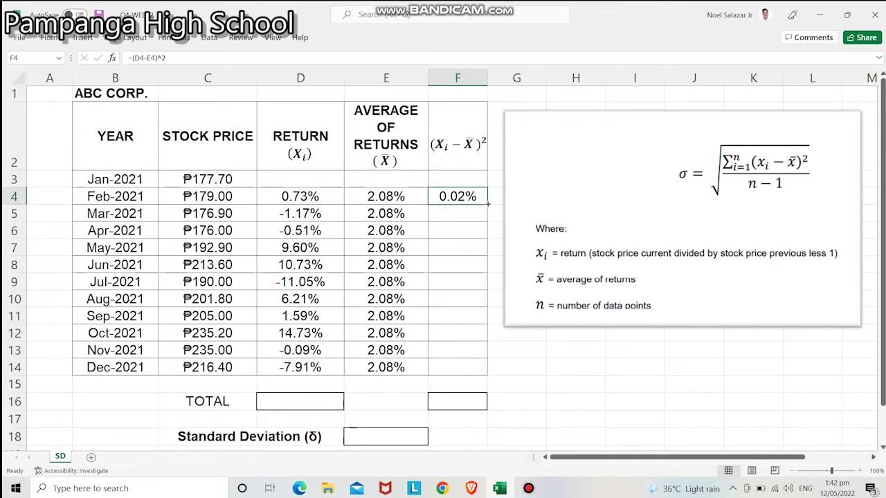
Fill F4's squared-deviation formula down to F14, ending with December's 1.00%
{"action": "left_click_drag", "start_coordinate": [487, 202], "coordinate": [476, 378]}
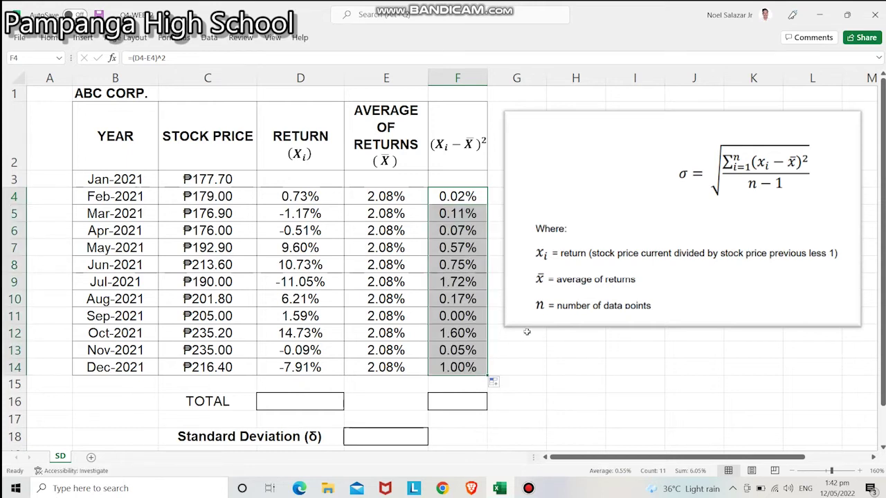
AutoSum the monthly returns into the TOTAL cell D16, giving 22.86%
{"action": "left_click", "coordinate": [296, 401]}
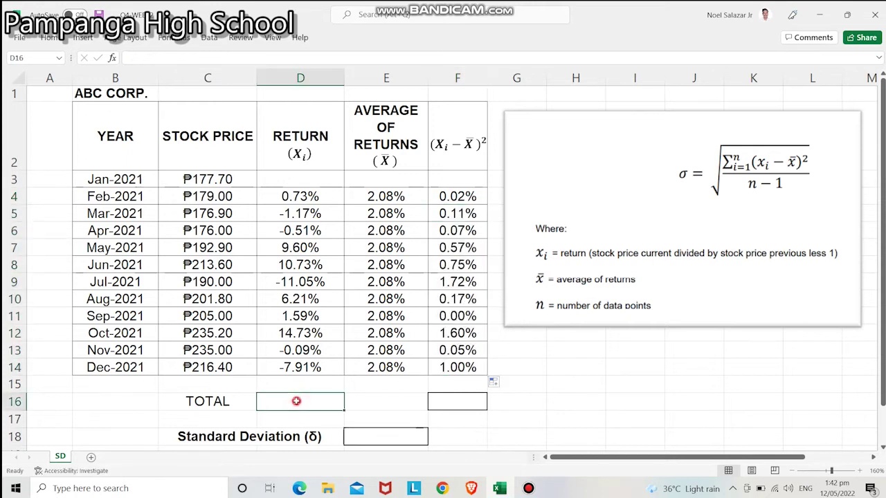
{"action": "left_click_drag", "start_coordinate": [301, 197], "coordinate": [304, 362]}
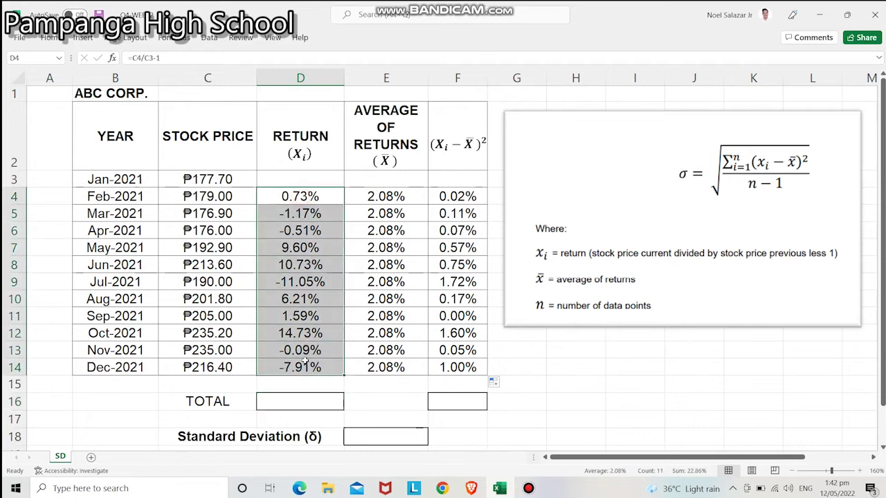
{"action": "left_click_drag", "start_coordinate": [467, 203], "coordinate": [465, 370]}
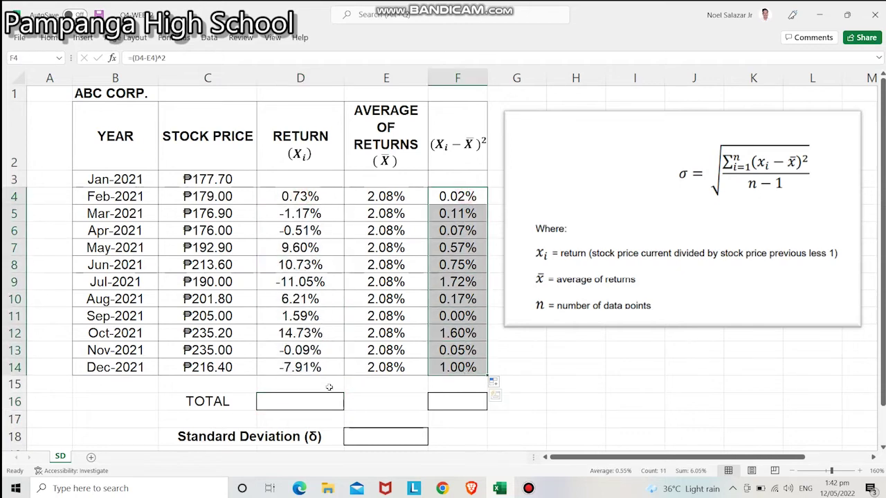
{"action": "left_click", "coordinate": [304, 401]}
{"action": "left_click", "coordinate": [56, 38]}
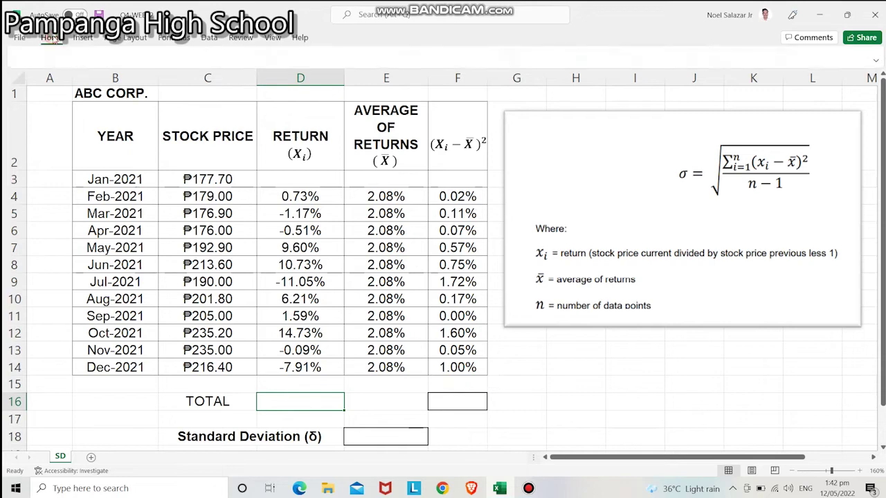
{"action": "left_click", "coordinate": [698, 54]}
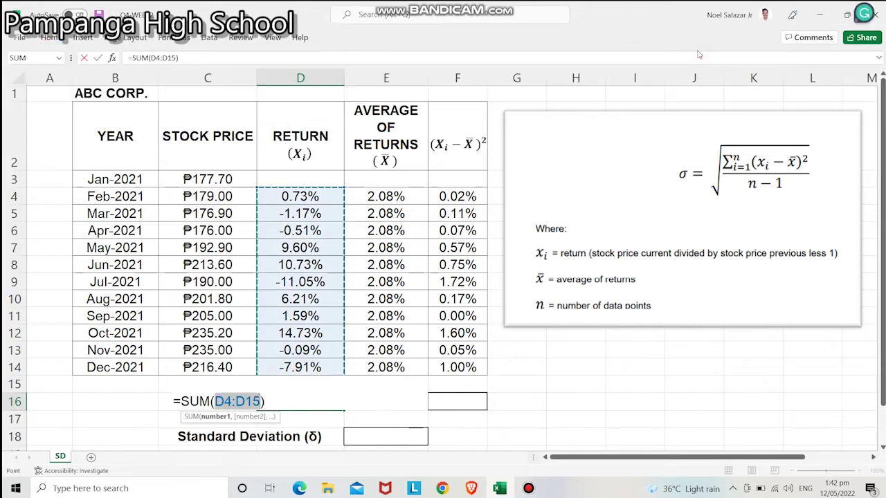
{"action": "key", "text": "Return"}
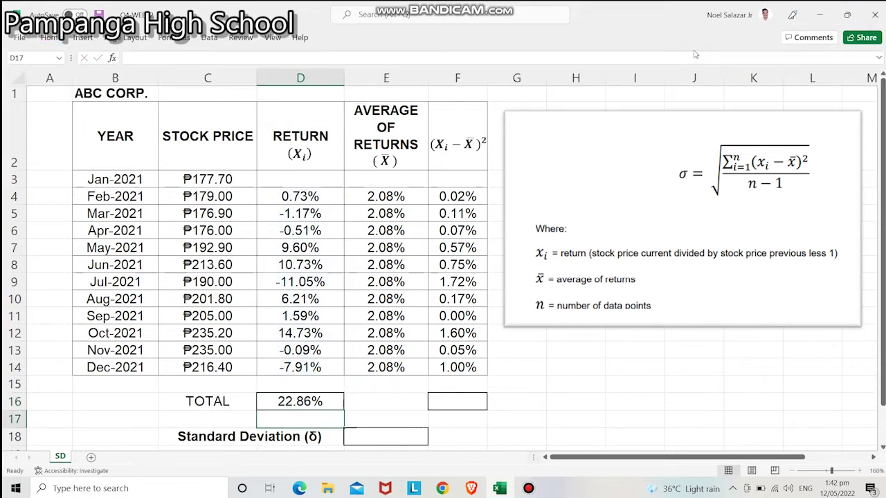
AutoSum the squared deviations into F16, giving =SUM(F4:F15) at 6.05%
{"action": "left_click", "coordinate": [475, 403]}
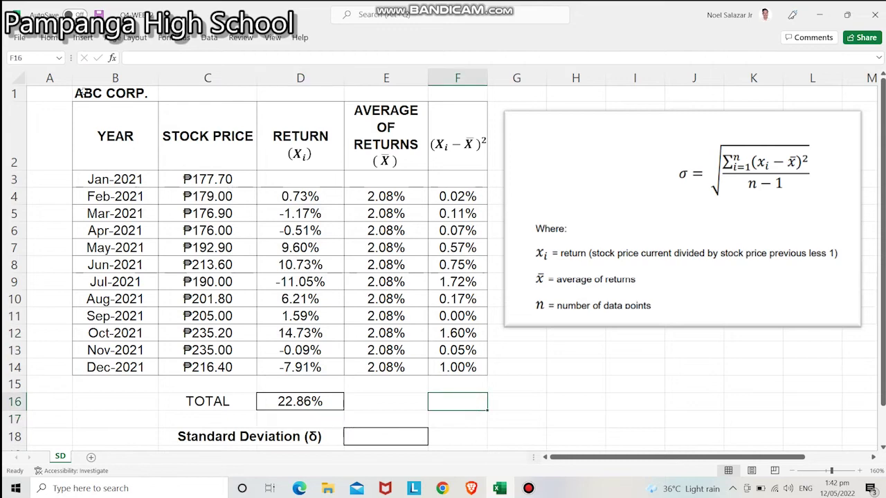
{"action": "left_click", "coordinate": [50, 38]}
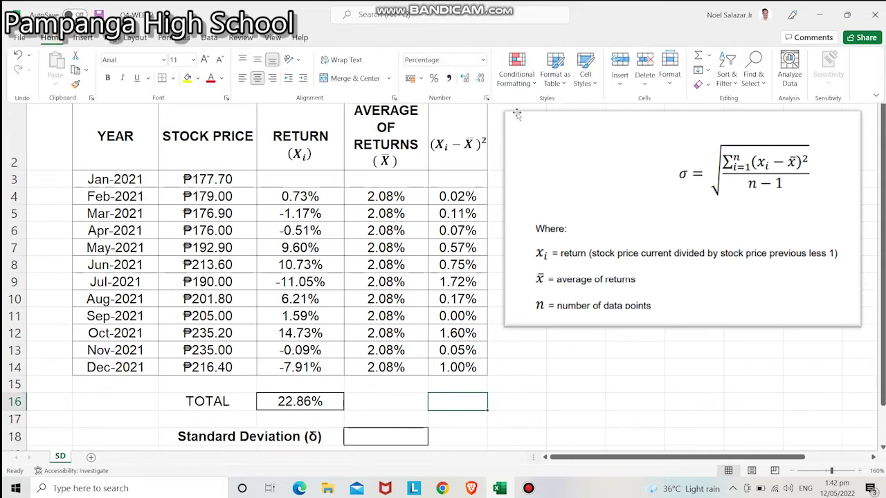
{"action": "left_click", "coordinate": [700, 56]}
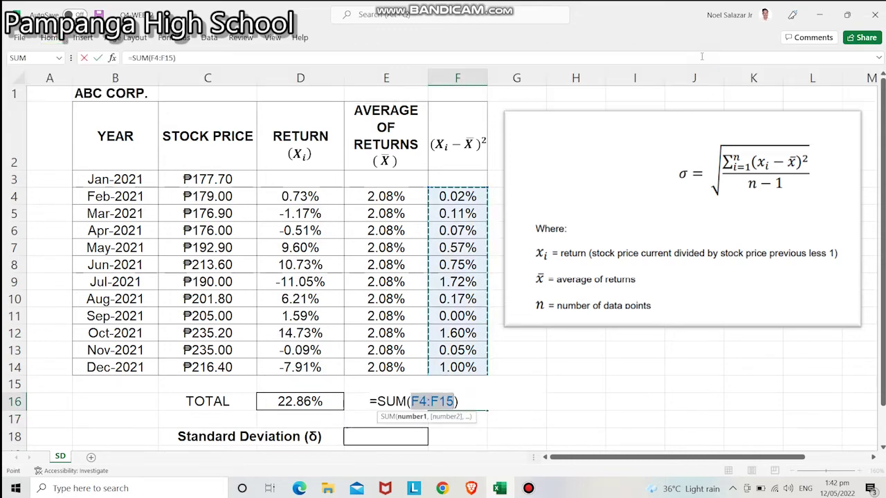
{"action": "key", "text": "Return"}
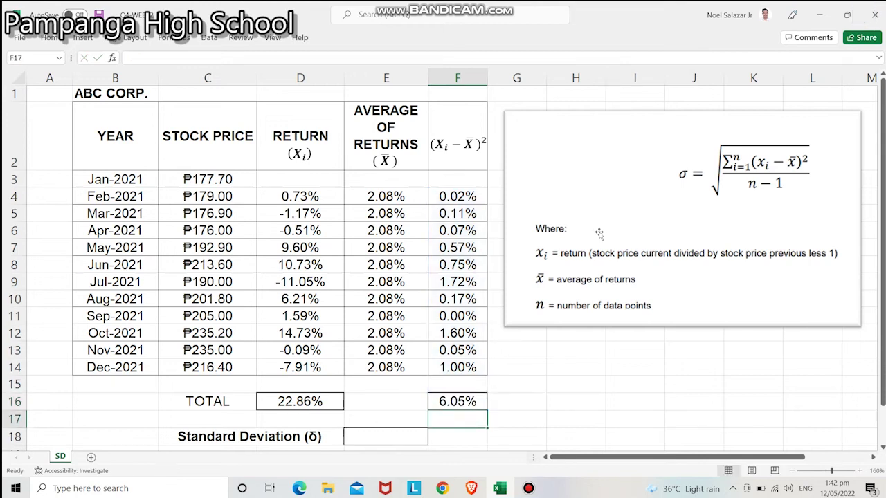
{"action": "left_click", "coordinate": [397, 435]}
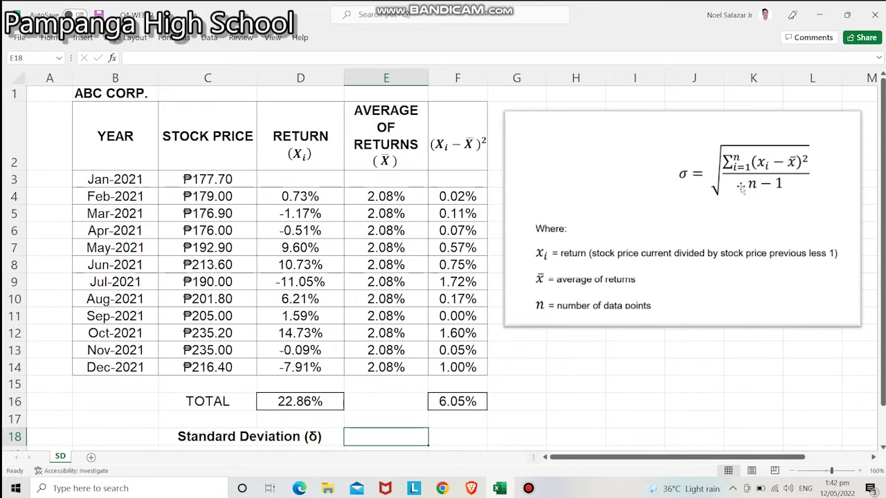
Enter =SQRT(F16/10) in E18 for a standard deviation of 7.78%
{"action": "type", "text": "="}
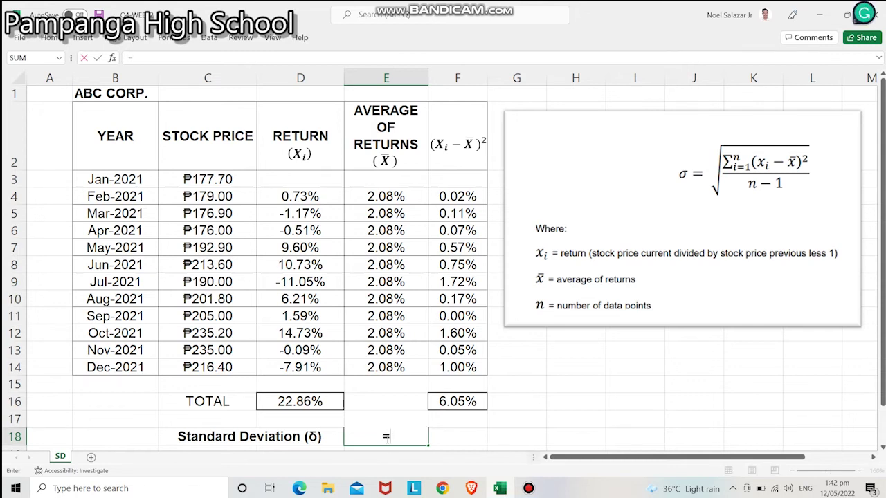
{"action": "type", "text": "sqrt"}
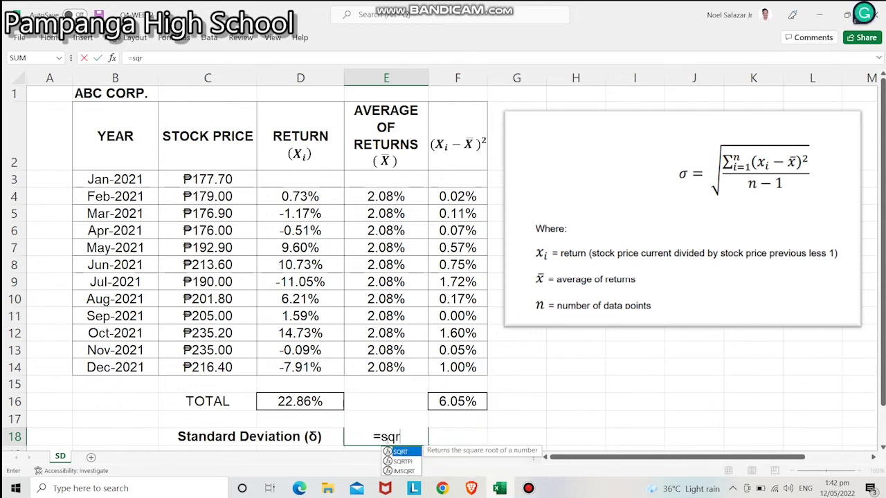
{"action": "double_click", "coordinate": [400, 455]}
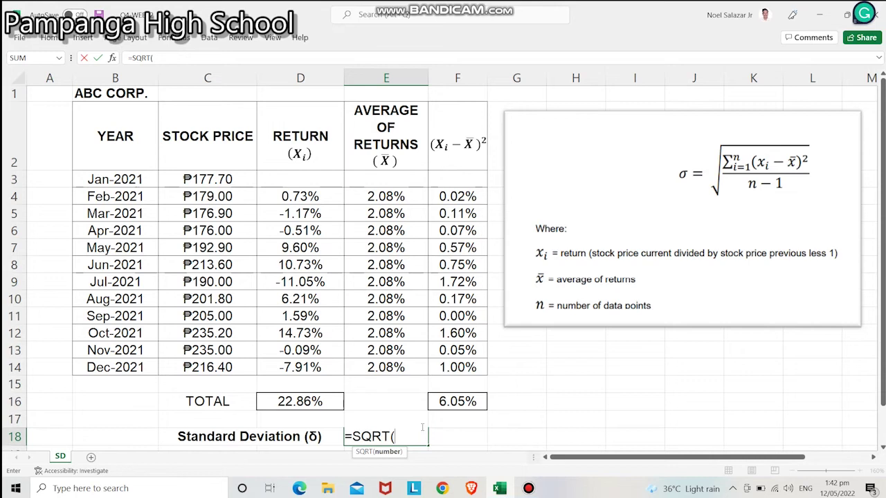
{"action": "left_click", "coordinate": [460, 400]}
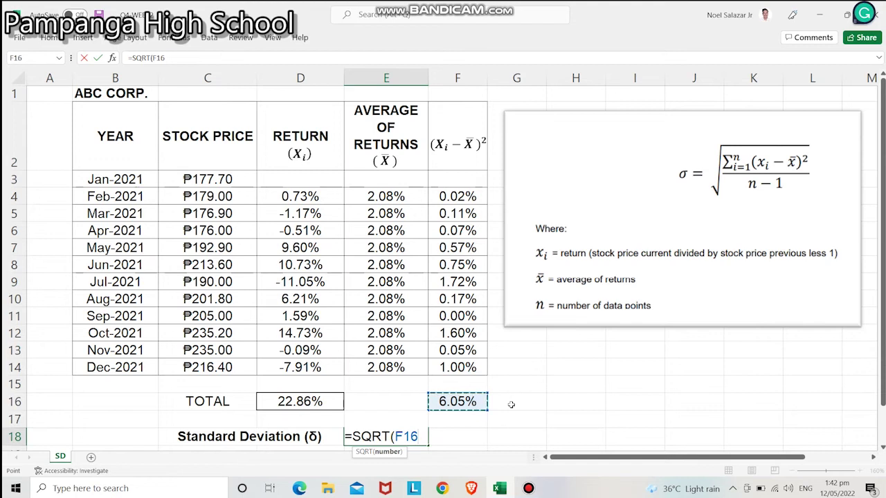
{"action": "type", "text": "/"}
{"action": "type", "text": "10"}
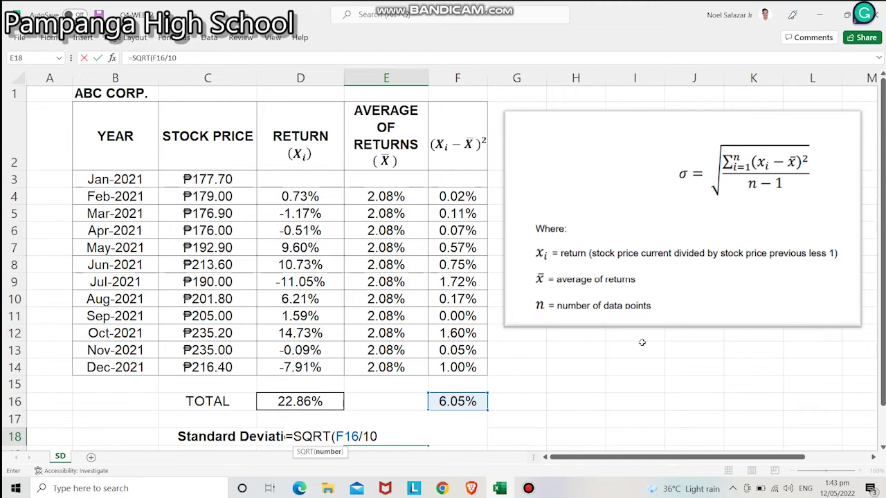
{"action": "type", "text": ")"}
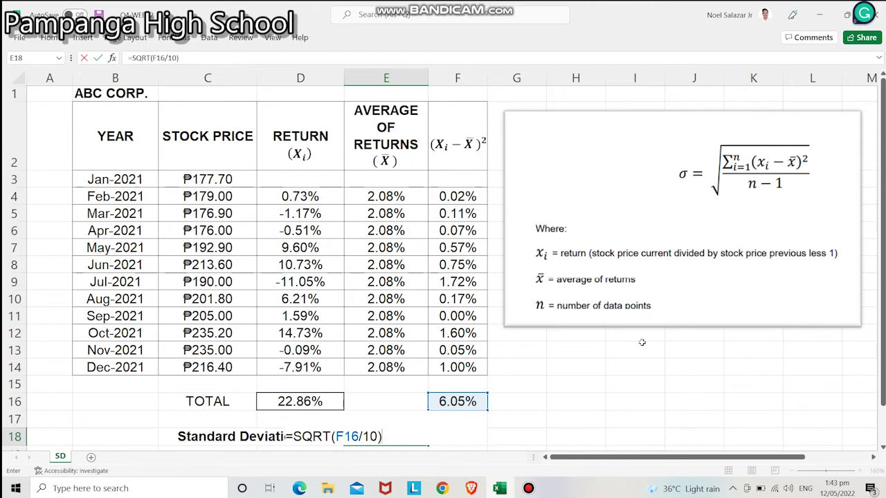
{"action": "key", "text": "Return"}
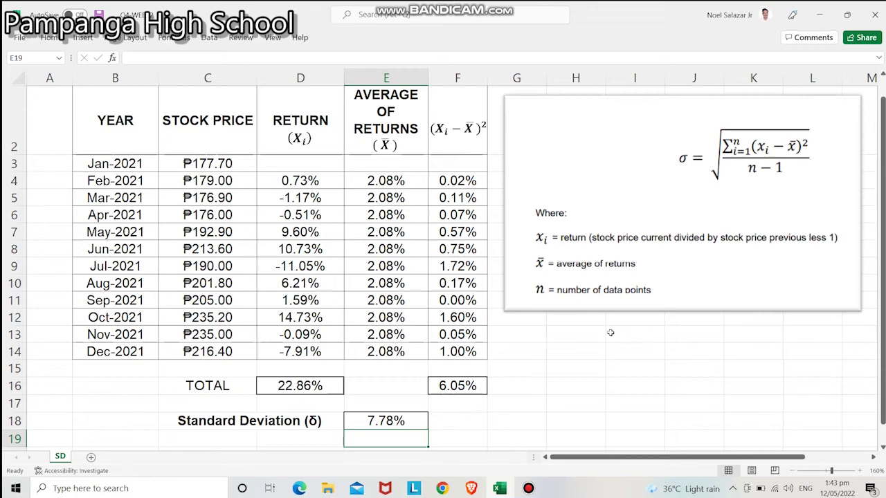
{"action": "scroll", "coordinate": [713, 377], "scroll_direction": "up", "scroll_amount": 1}
{"action": "scroll", "coordinate": [712, 377], "scroll_direction": "up", "scroll_amount": 2}
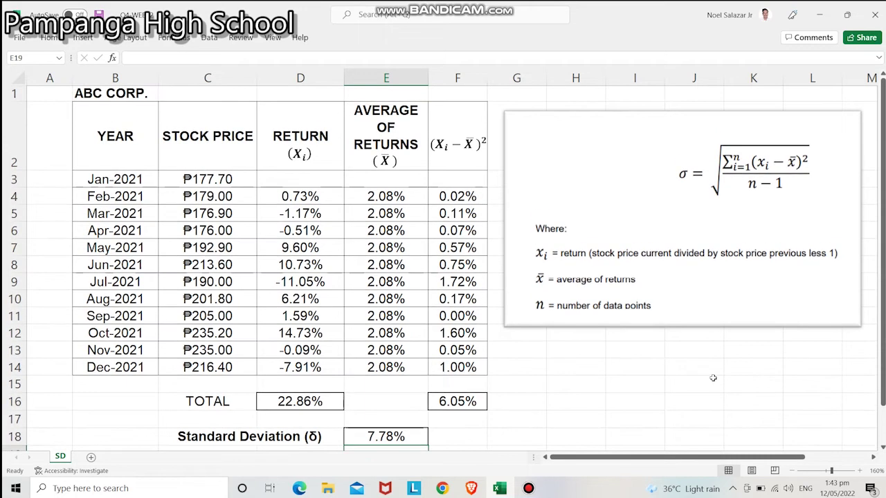